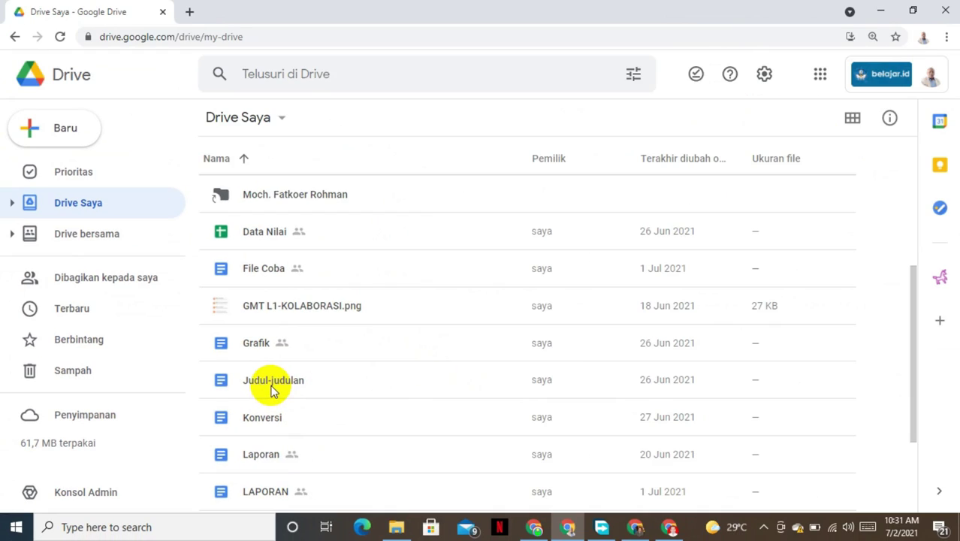
Step: Open the Judul-judulan document from Drive and bring up its Bagikan sharing settings
double_click(271, 384)
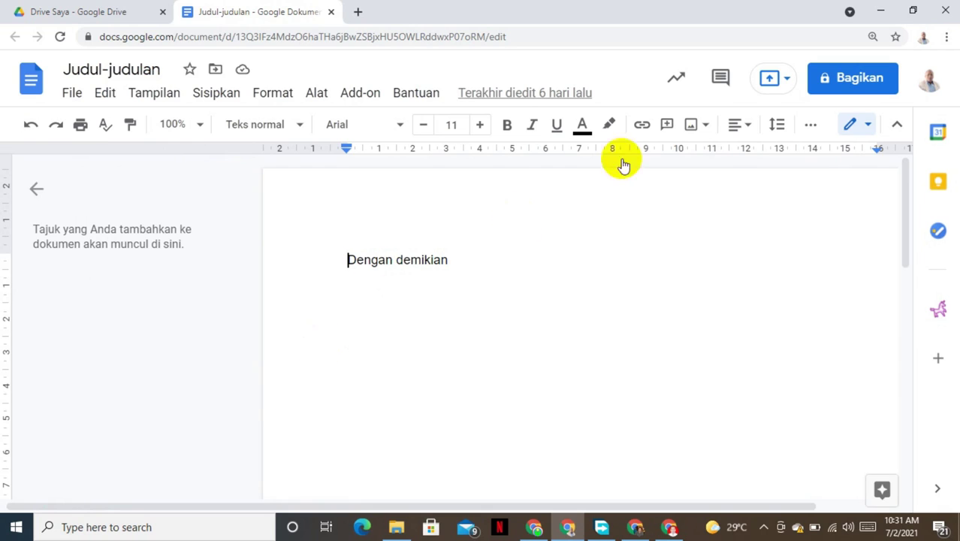
left_click(848, 79)
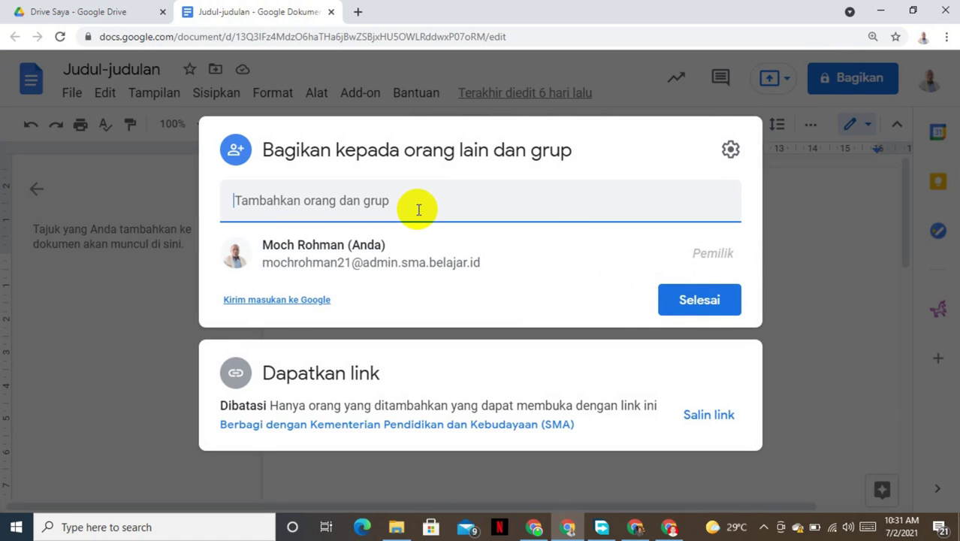
Step: Add a suggested contact as recipient, remove it again, and close sharing with Selesai
type("fa")
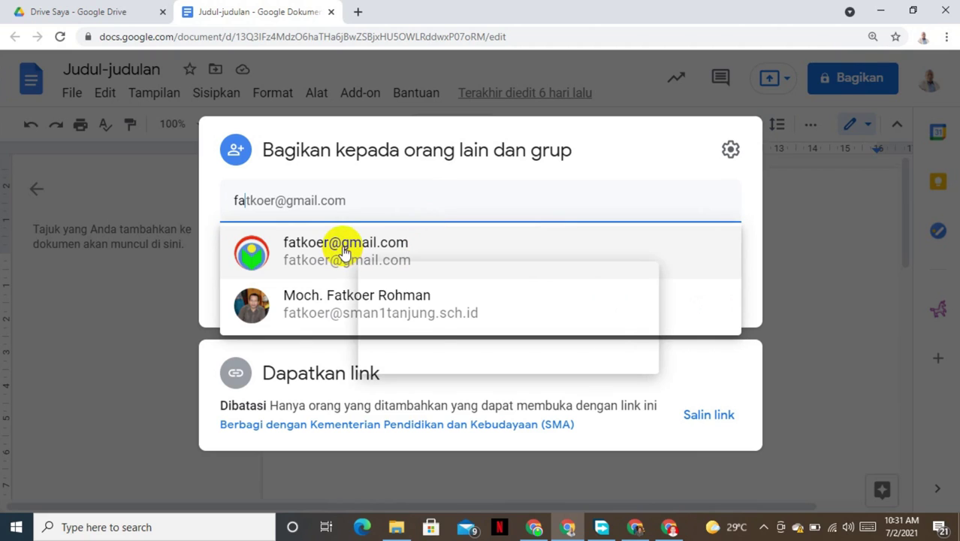
left_click(344, 250)
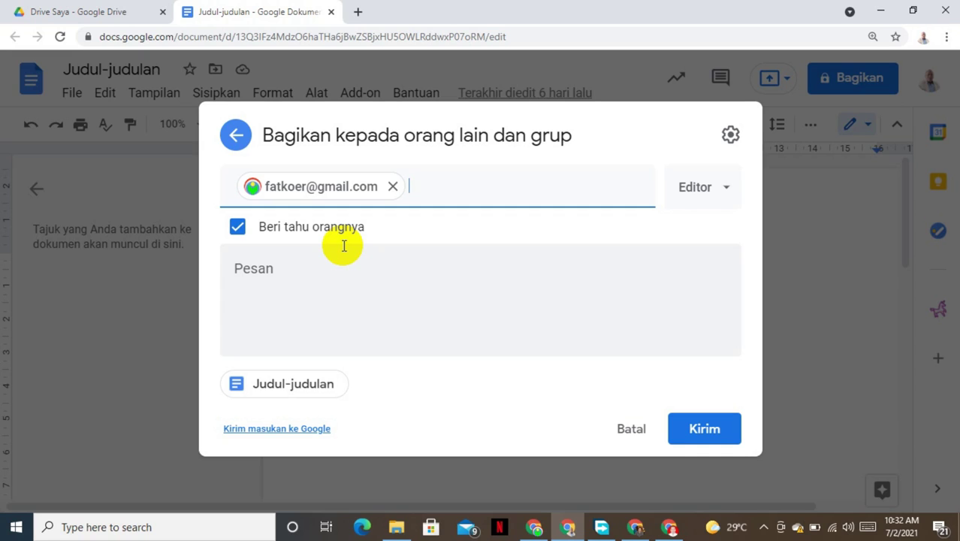
left_click(392, 187)
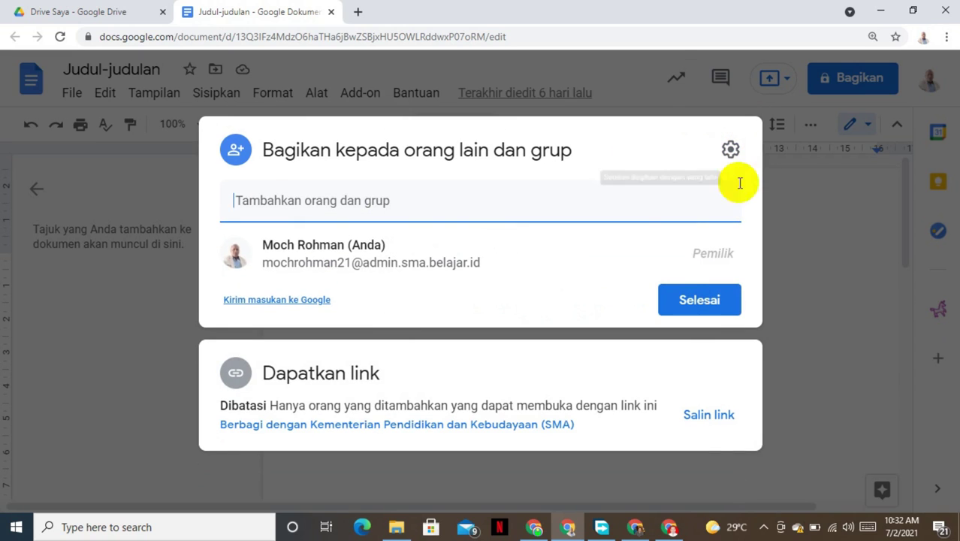
left_click(697, 299)
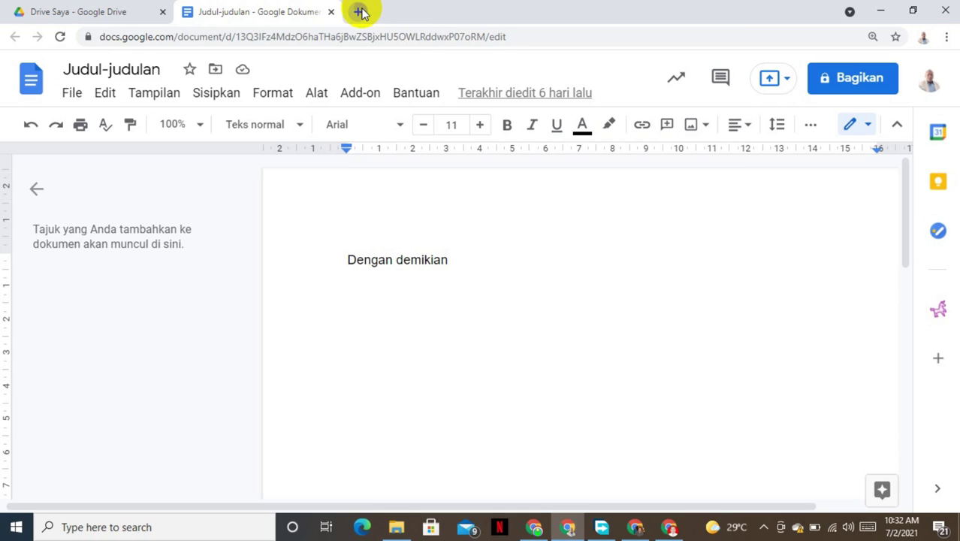
Step: Open a new Chrome tab and launch Grup (Google Groups) from the Google apps grid
left_click(359, 11)
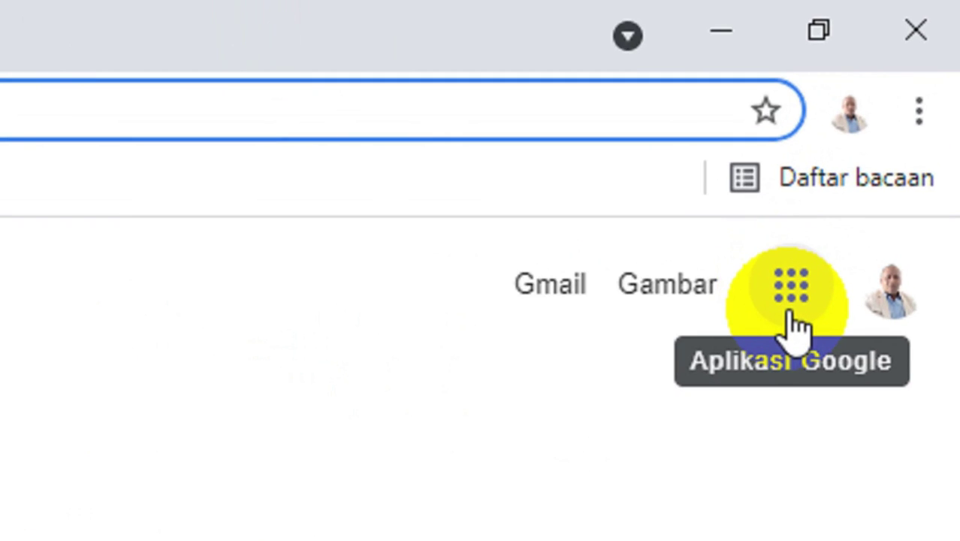
left_click(791, 319)
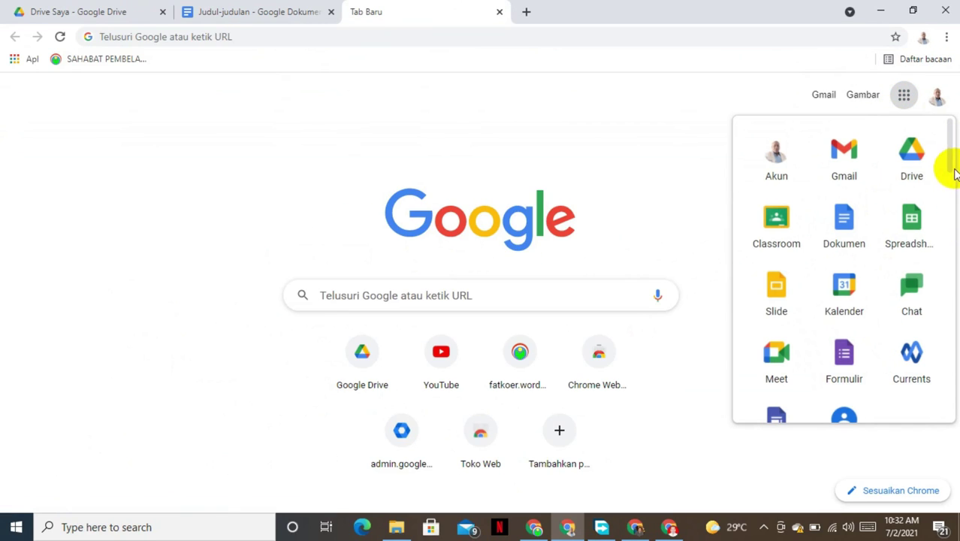
left_click_drag(949, 167, 949, 194)
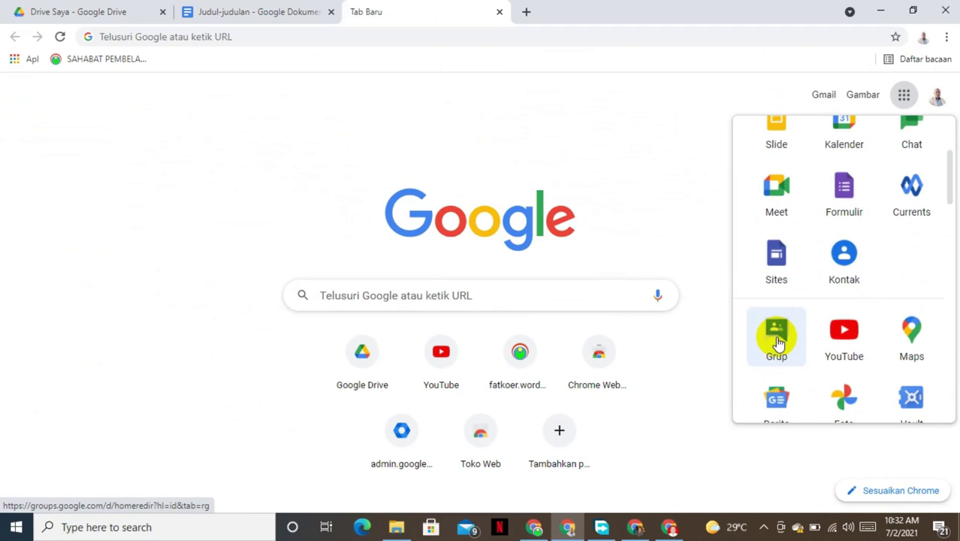
left_click(778, 342)
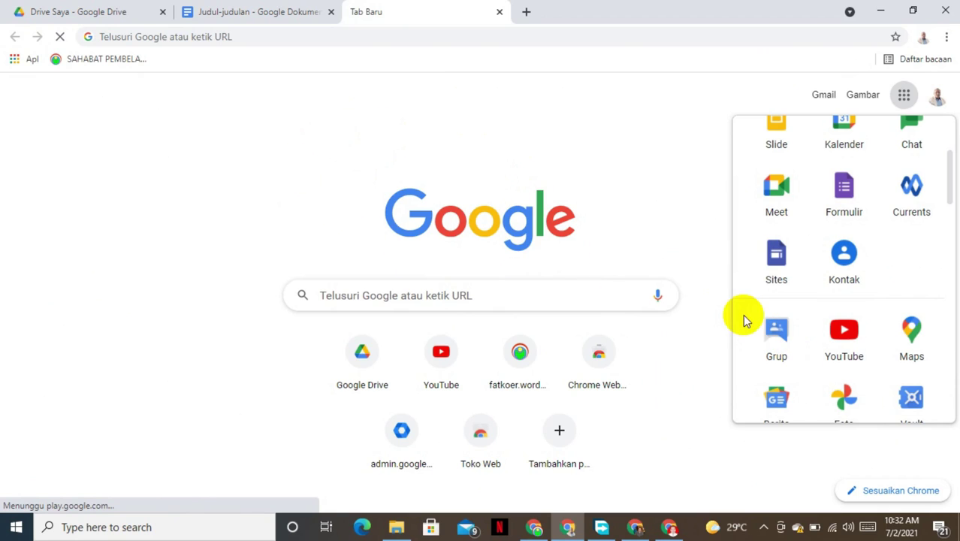
left_click(781, 341)
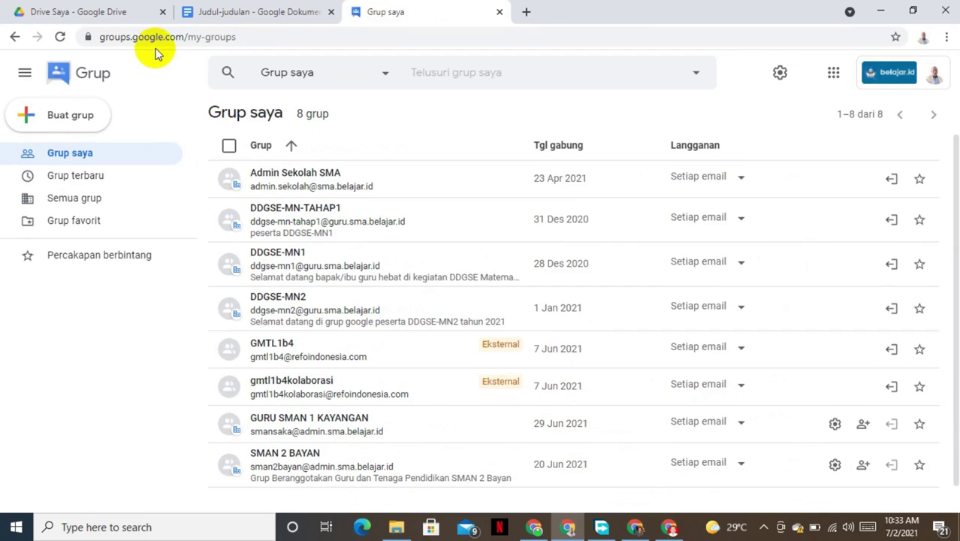
Step: Show the Grup saya list with the account's eight groups
left_click_drag(952, 186, 950, 143)
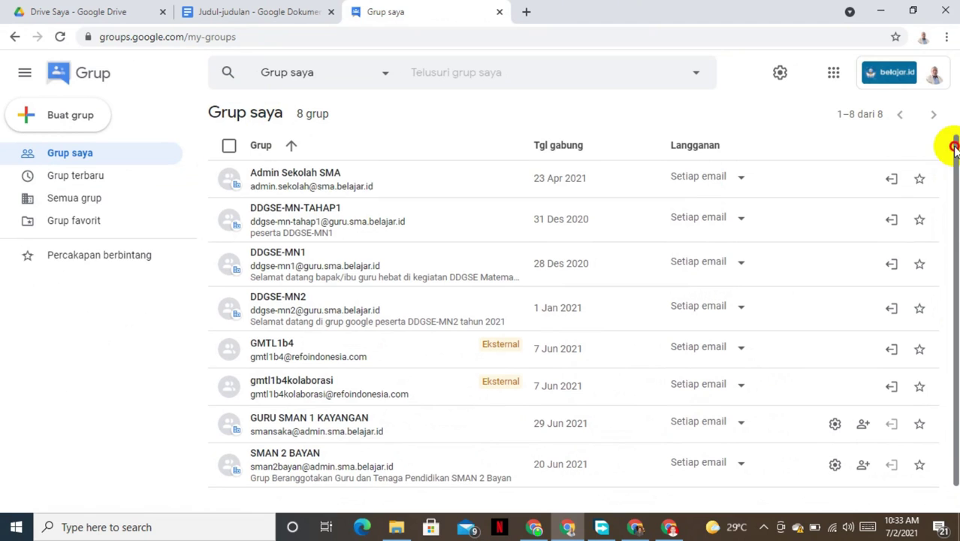
left_click(77, 159)
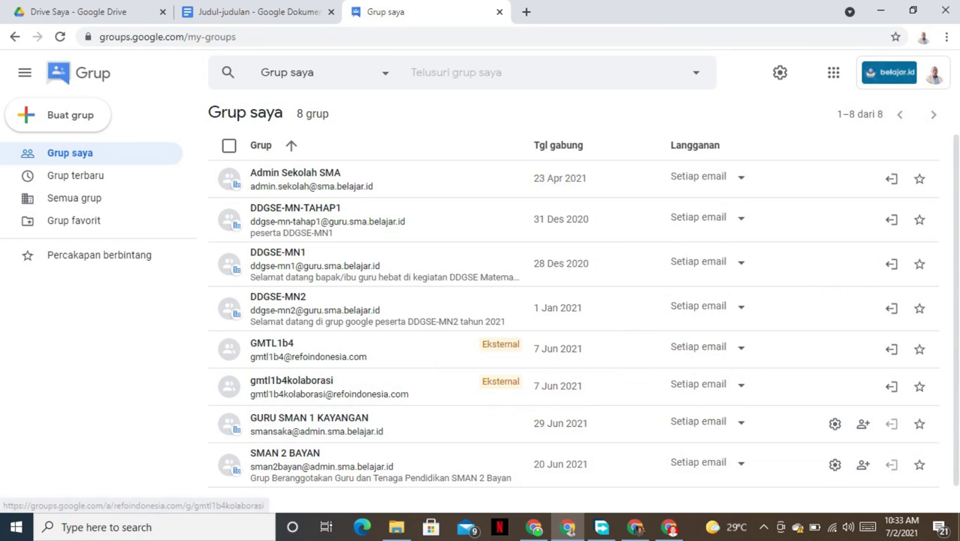
left_click_drag(954, 186, 956, 262)
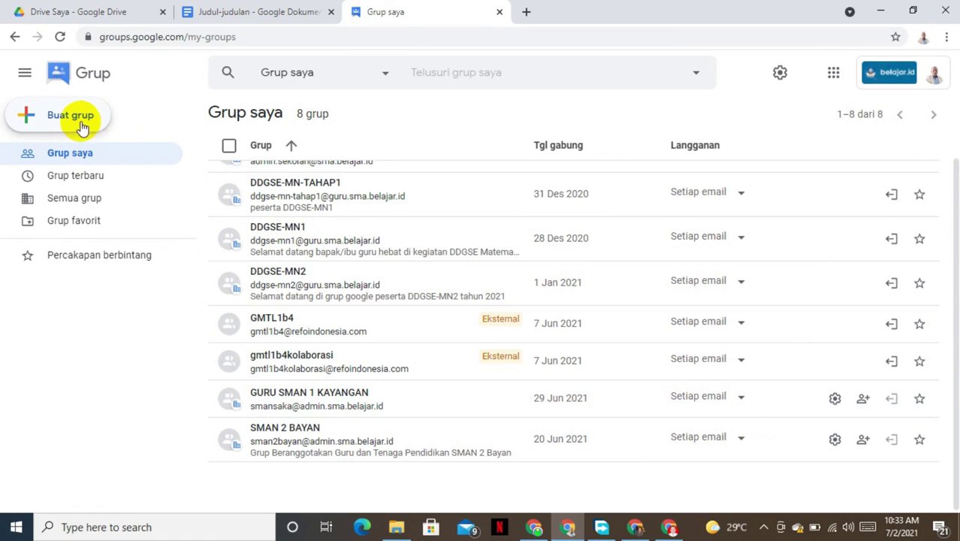
key("ctrl+l")
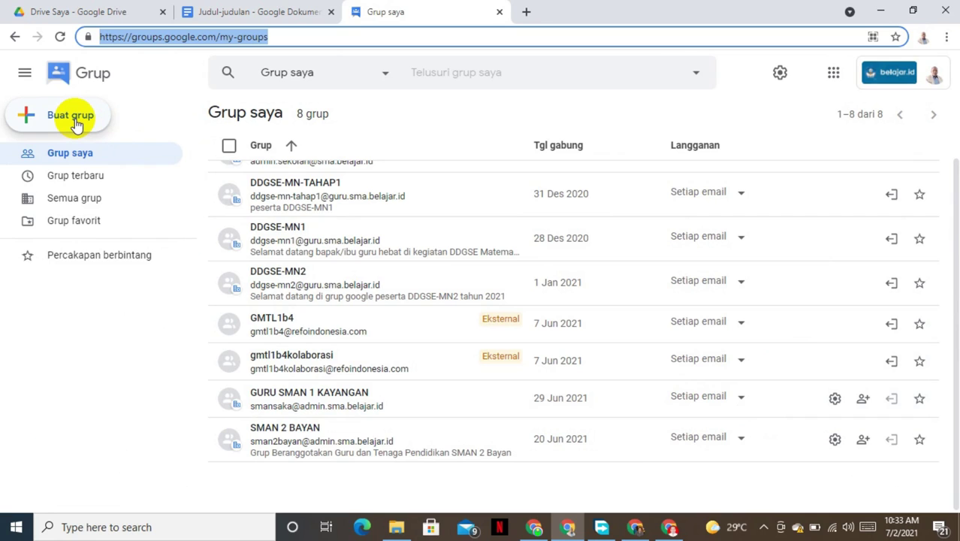
key("F6")
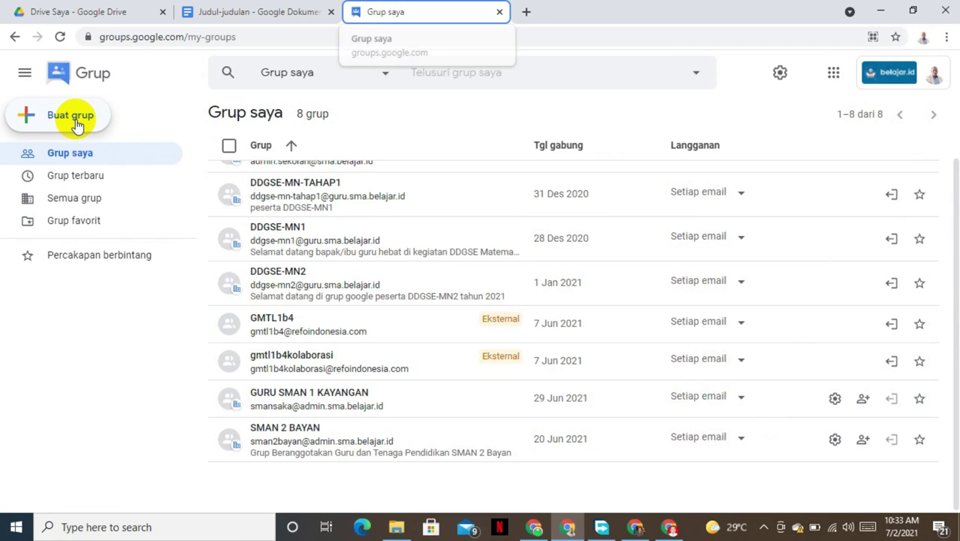
left_click(104, 346)
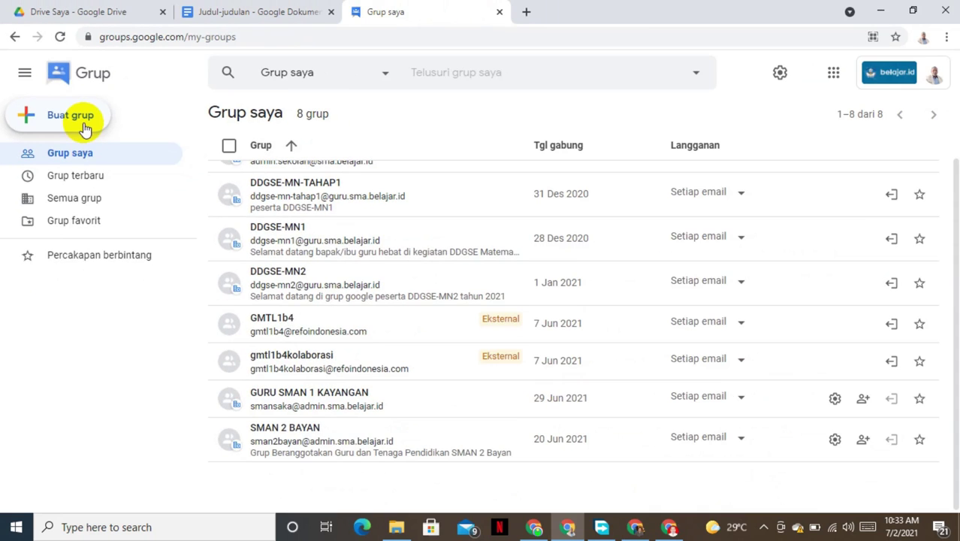
Step: Start a new group named 'SMAN 2 BAYAN'
left_click(255, 278)
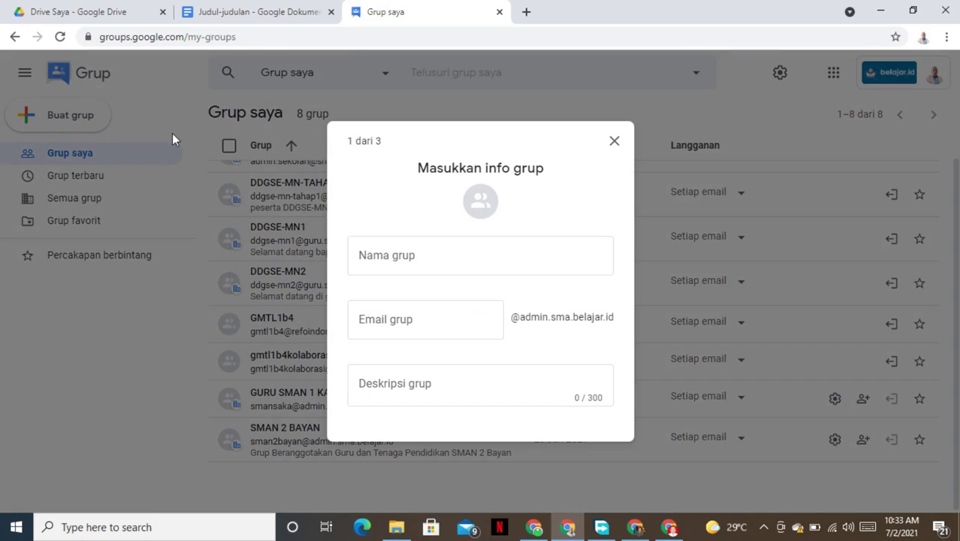
left_click(356, 223)
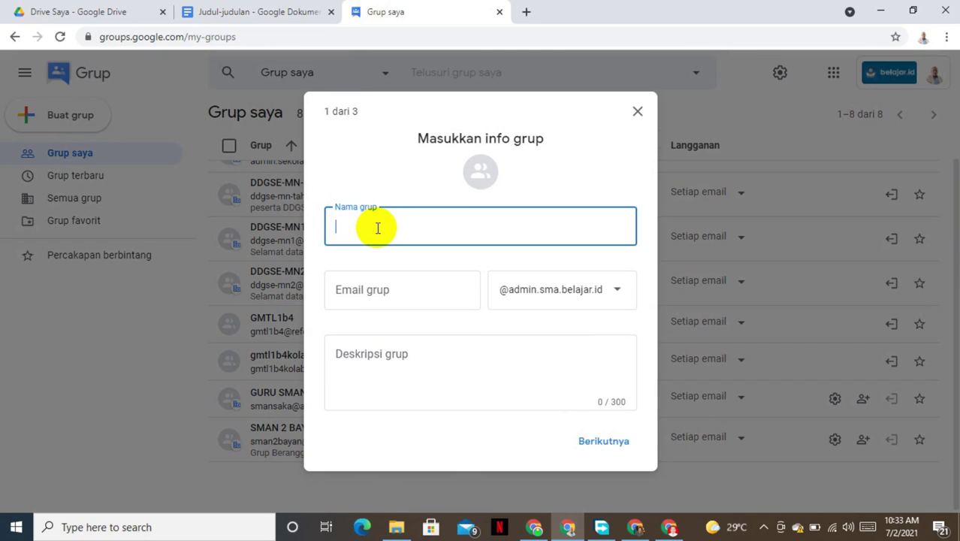
type("SMAN 2")
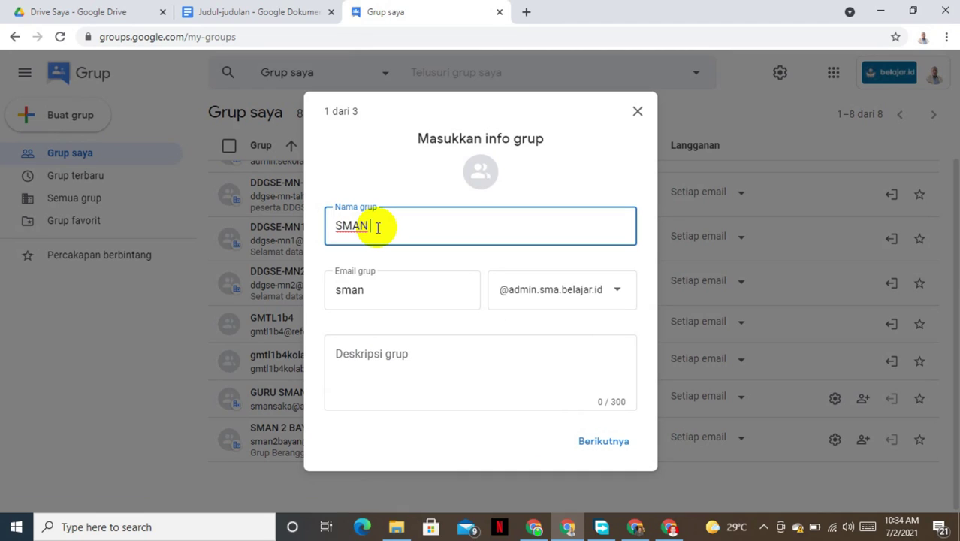
type(" BAYAN")
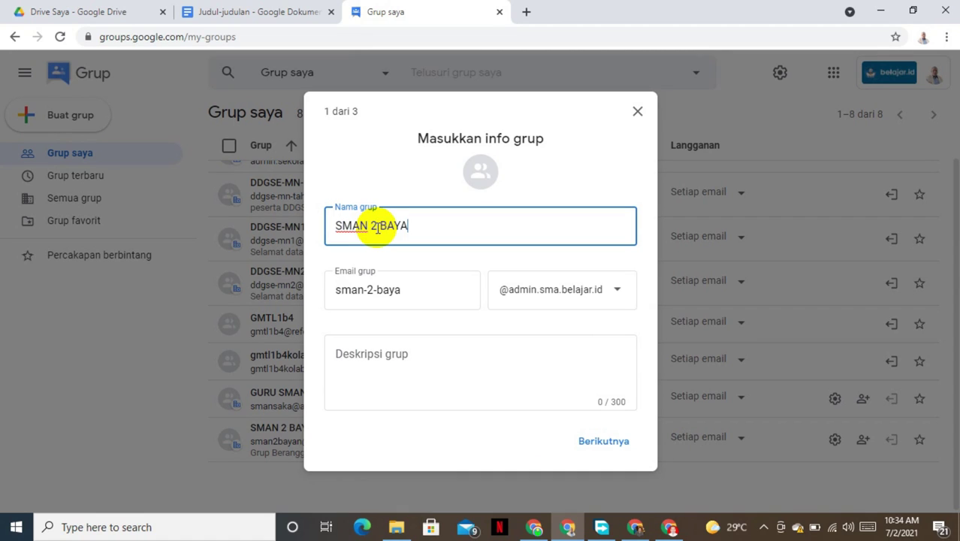
Step: Replace the auto-filled group email and add the description 'Grup Guru dan TU SMAN 2 BAYAN'
left_click(419, 283)
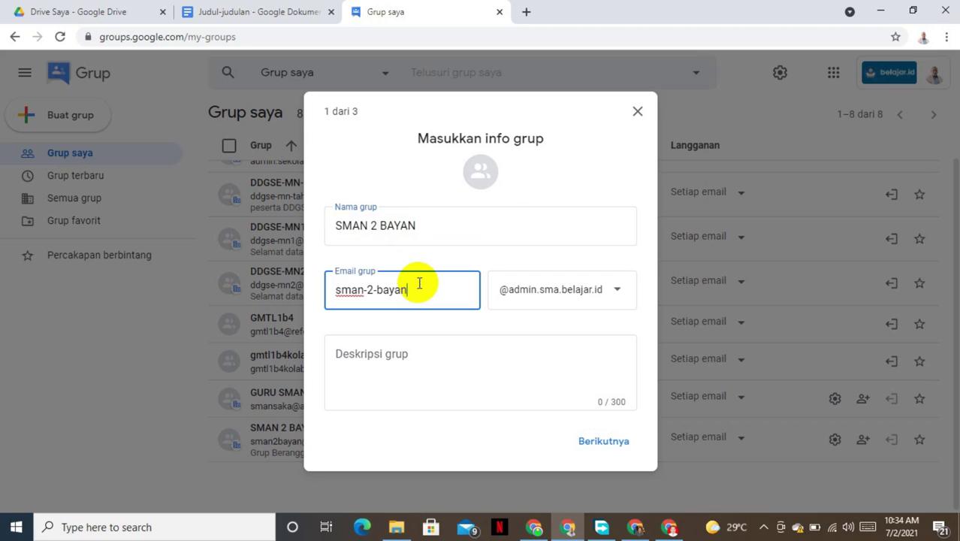
key("BackSpace")
key("BackSpace")
key("BackSpace")
key("BackSpace")
key("BackSpace")
key("BackSpace")
key("BackSpace")
key("BackSpace")
key("BackSpace")
key("BackSpace")
key("BackSpace")
key("BackSpace")
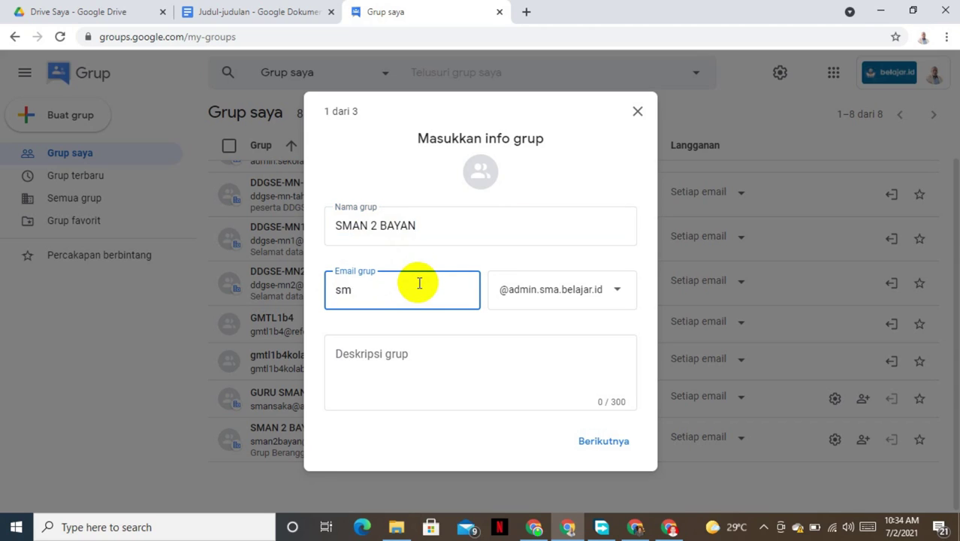
type("sam")
key("BackSpace")
key("BackSpace")
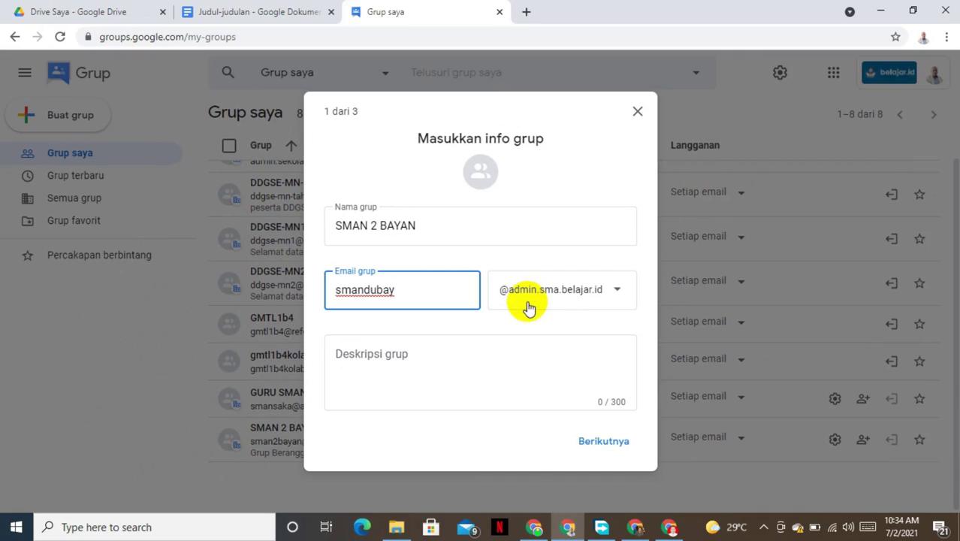
left_click(461, 351)
type("Grup ")
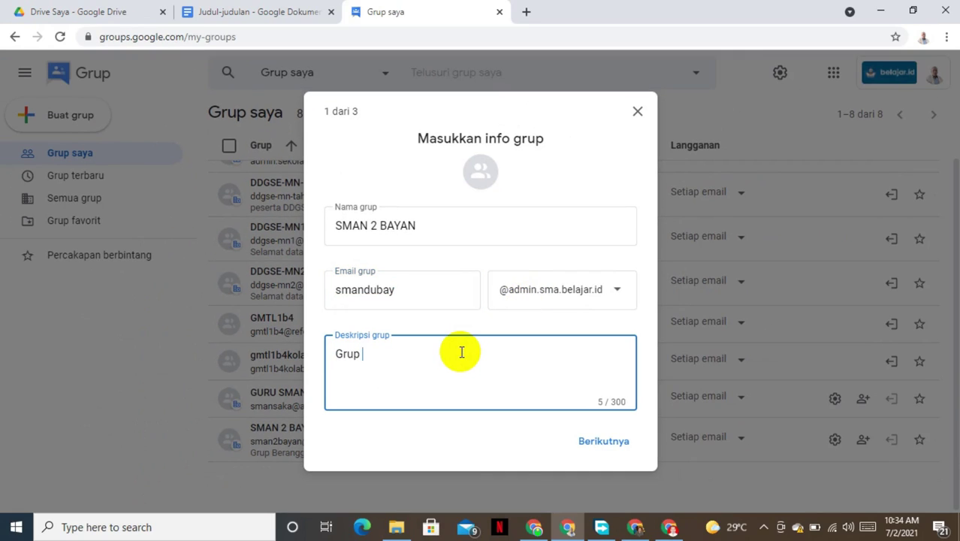
type("Guru dan TU SM")
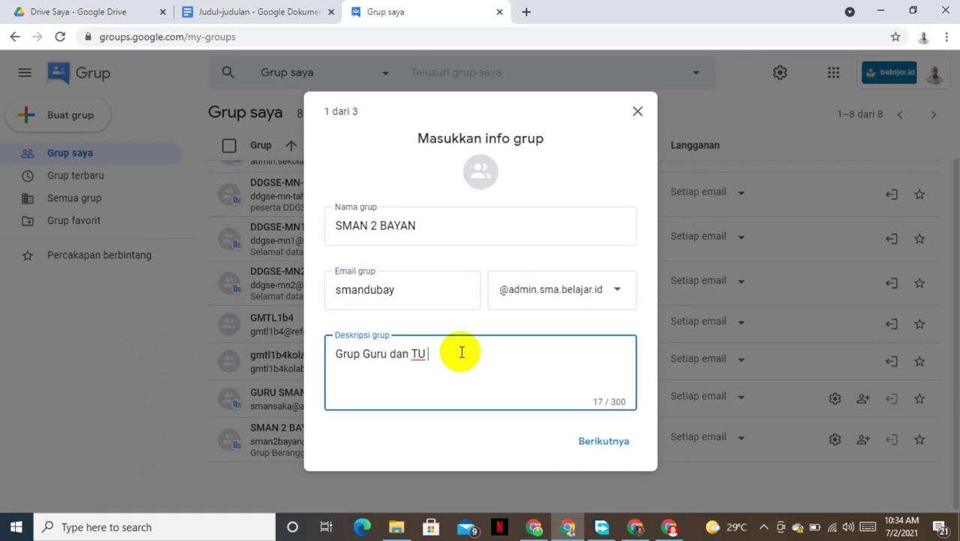
type("AN 2 BAYAN")
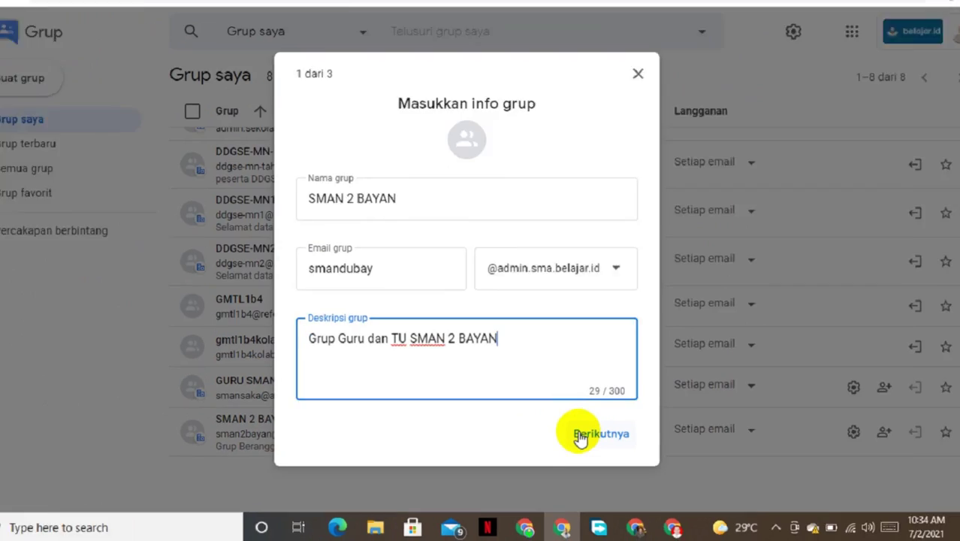
Step: Set who can find, view conversations and post to Semua orang di web
left_click(580, 438)
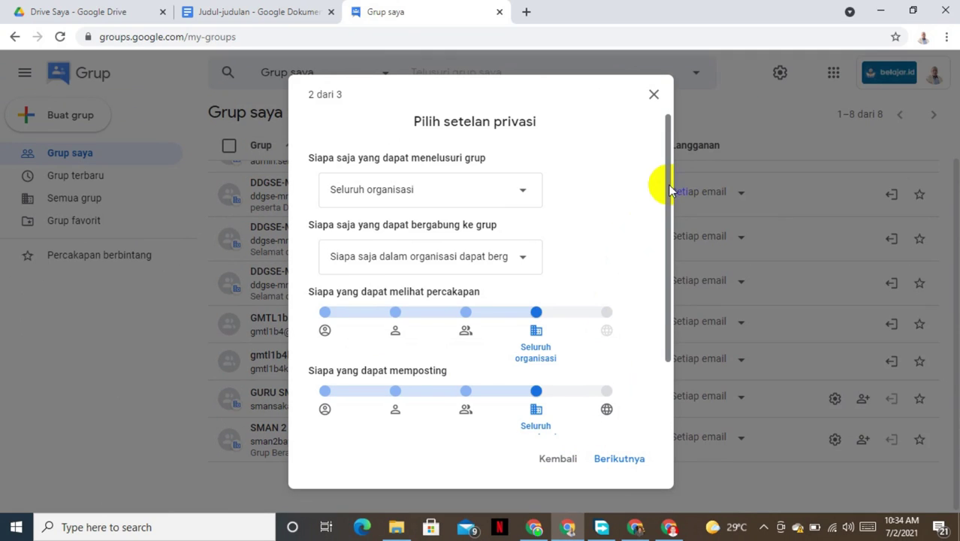
left_click(524, 193)
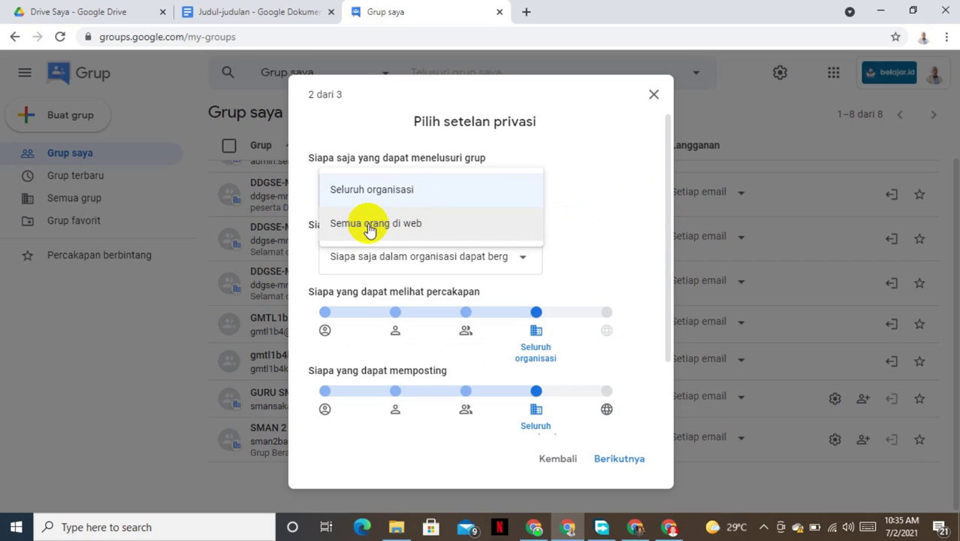
left_click(371, 225)
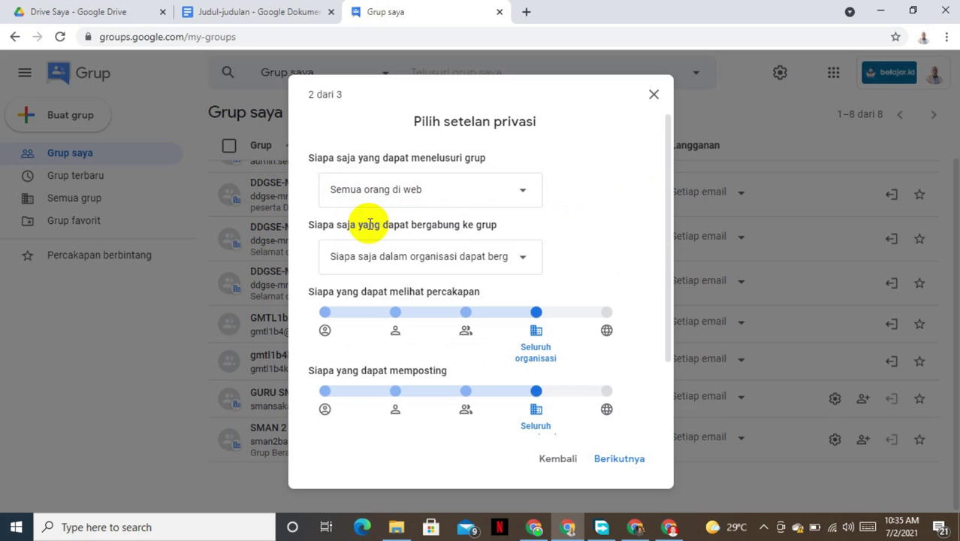
left_click(666, 196)
left_click_drag(666, 196, 658, 293)
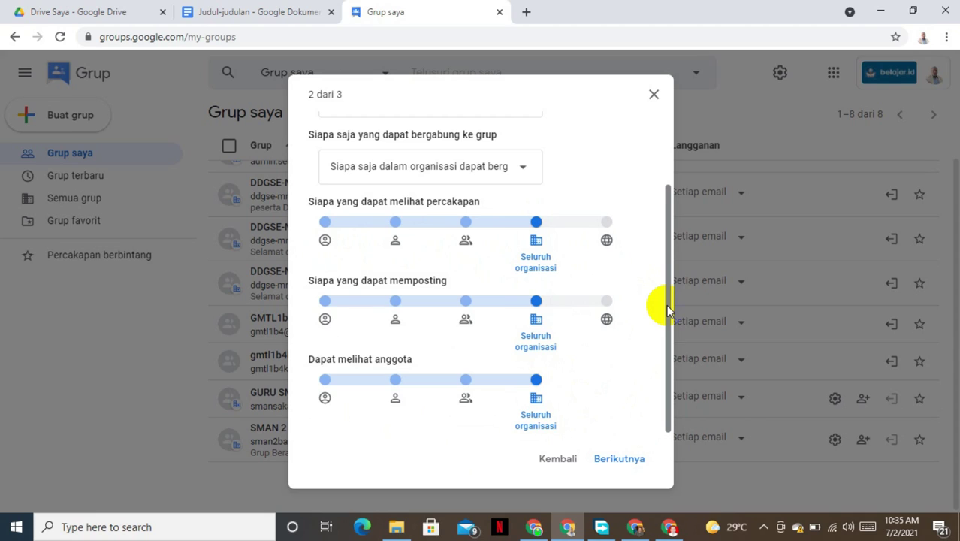
left_click(606, 222)
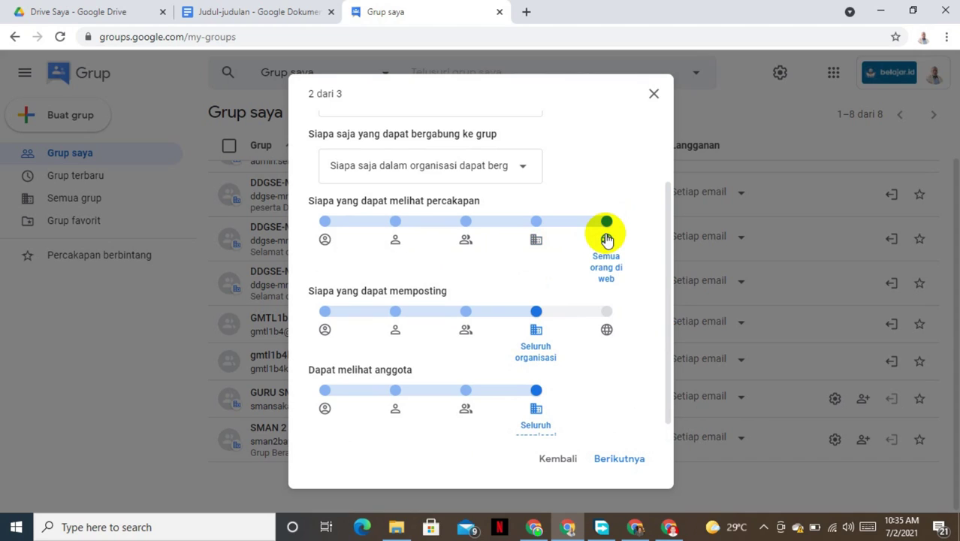
left_click(606, 329)
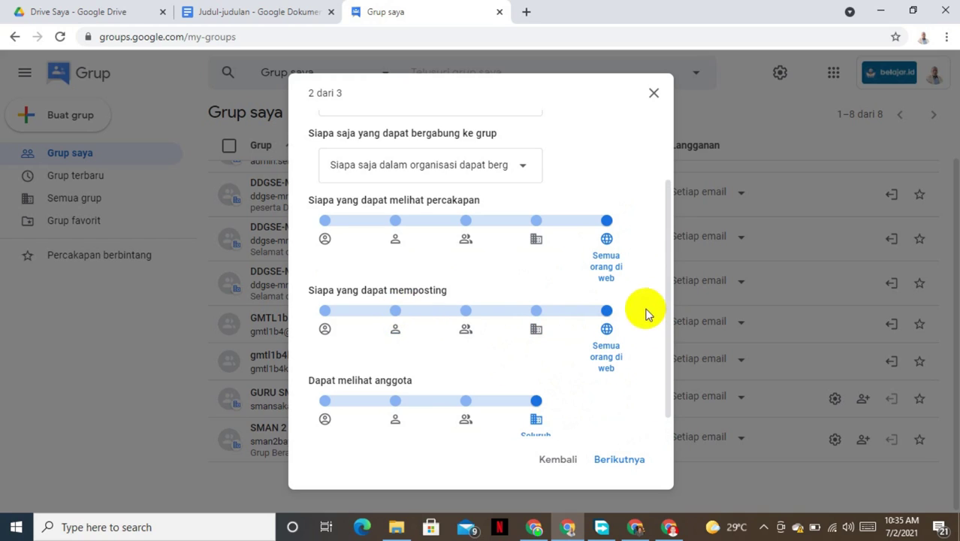
scroll(664, 282, "down", 1)
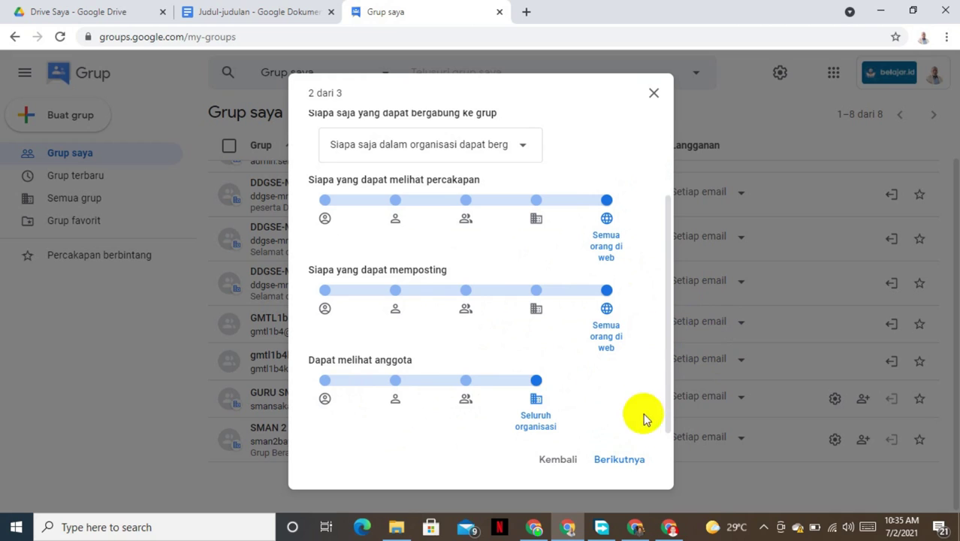
Step: Enter the welcome message 'Selamat Datang Di Grup SMAN 2 BAYAN' and create the group
left_click(623, 458)
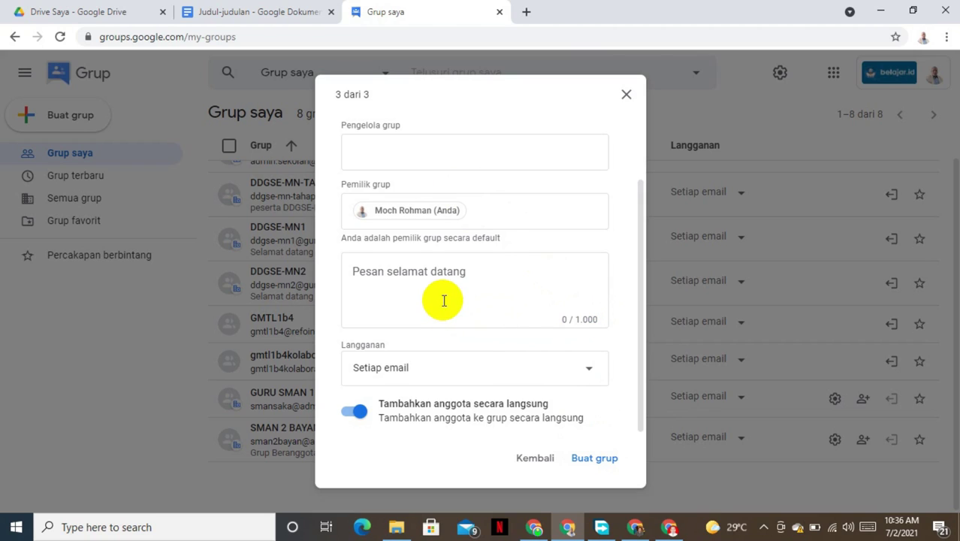
left_click(444, 300)
type("Se")
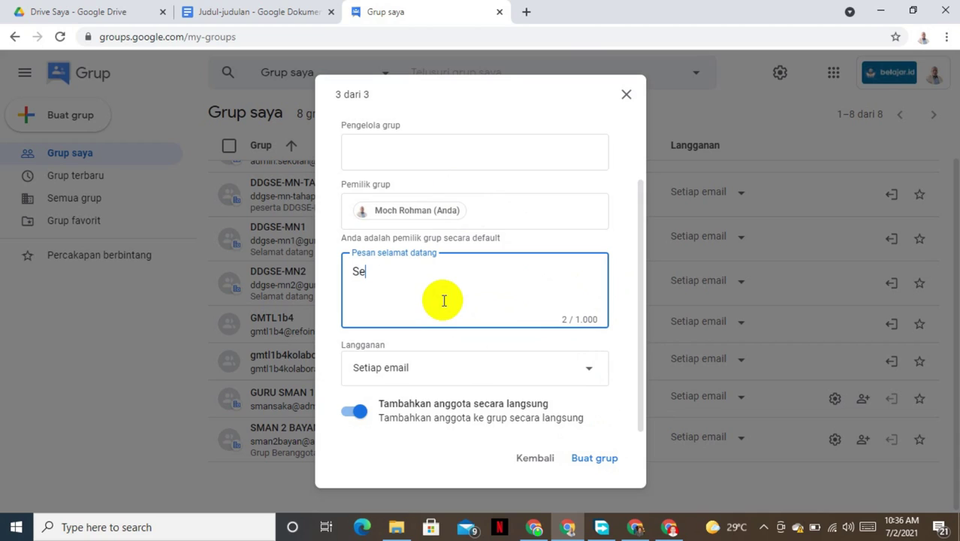
type("lamat Databf")
key("BackSpace")
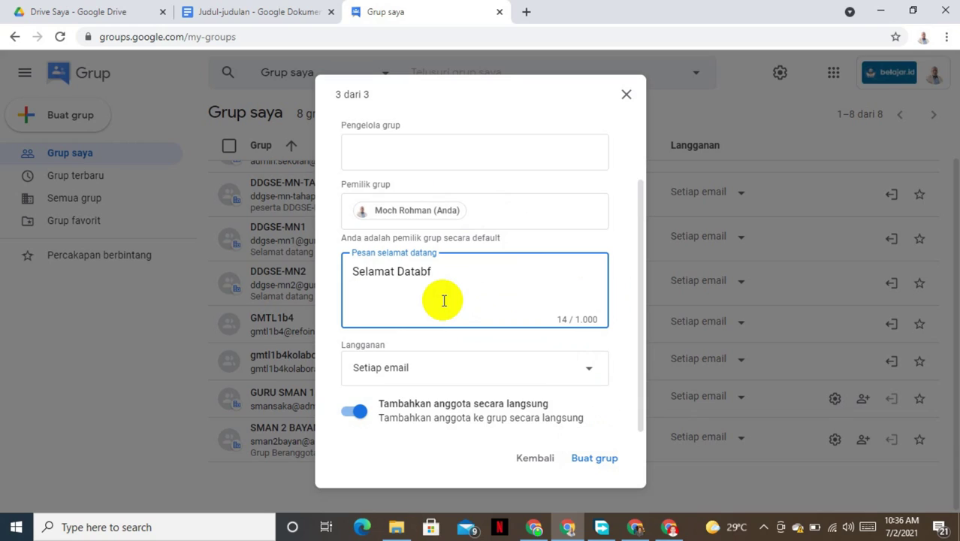
type("ng Di Ge")
key("BackSpace")
type("rup SMAN 1 BA")
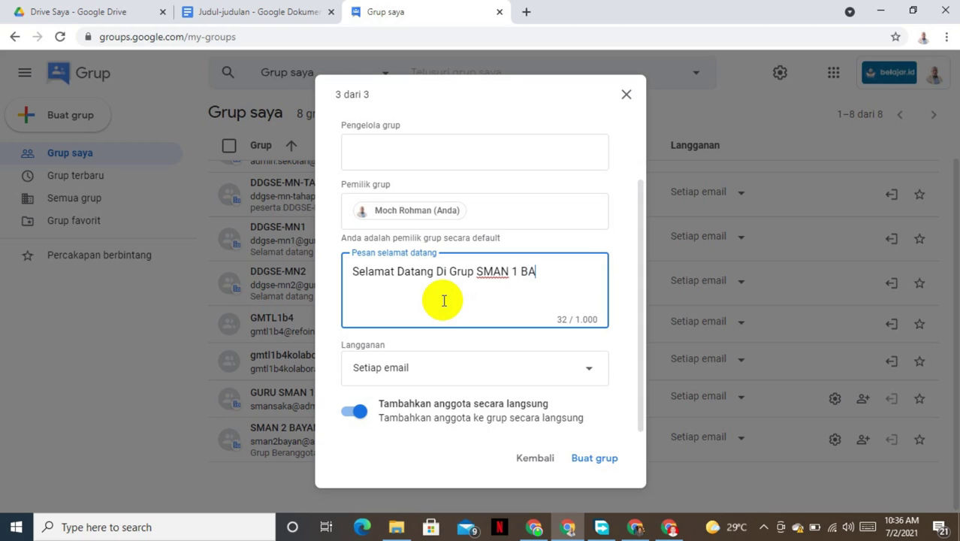
key("BackSpace")
key("BackSpace")
key("BackSpace")
key("BackSpace")
type("2 BAYAN")
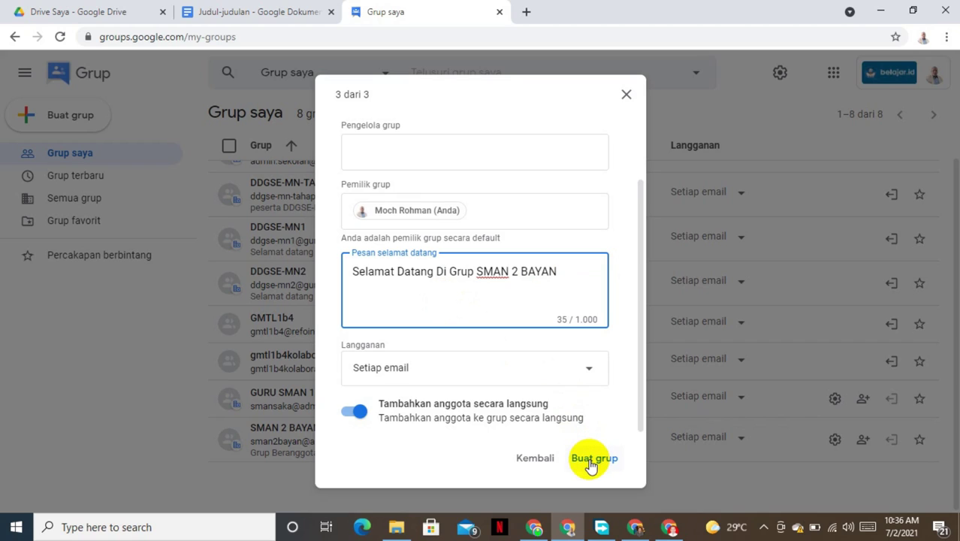
left_click(590, 459)
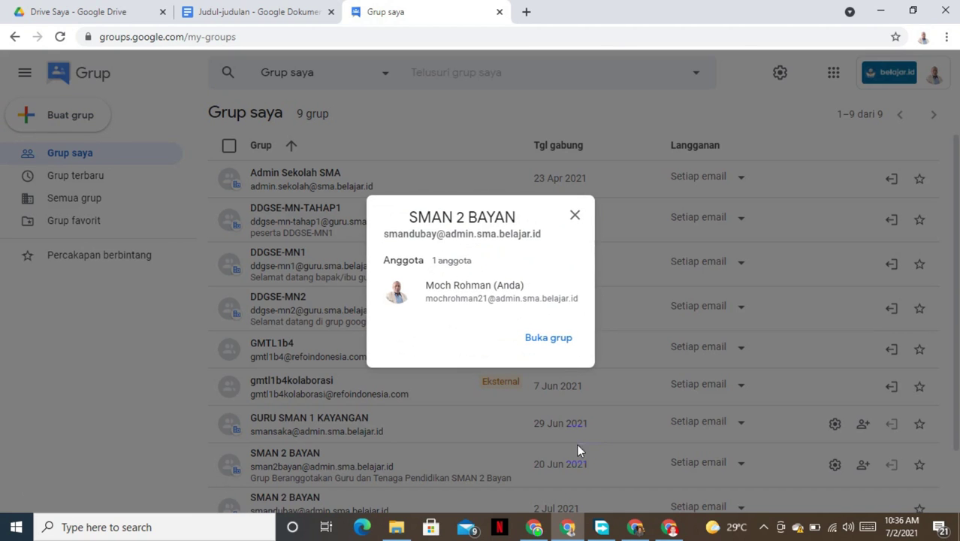
Step: Open the SMAN 2 BAYAN group via Buka grup in the creation popup
left_click(547, 342)
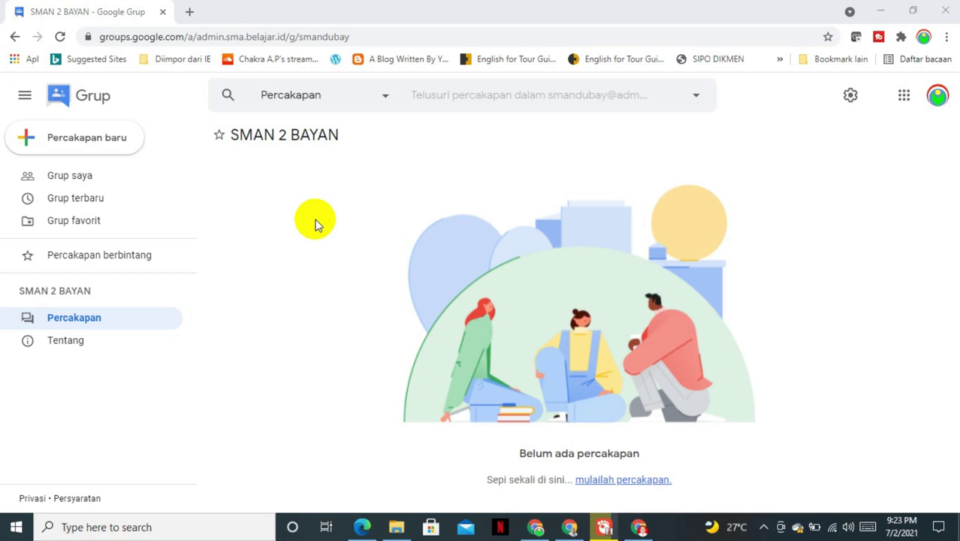
Step: In Edge, open the pasted SMAN 2 BAYAN group address and join the group
left_click(368, 529)
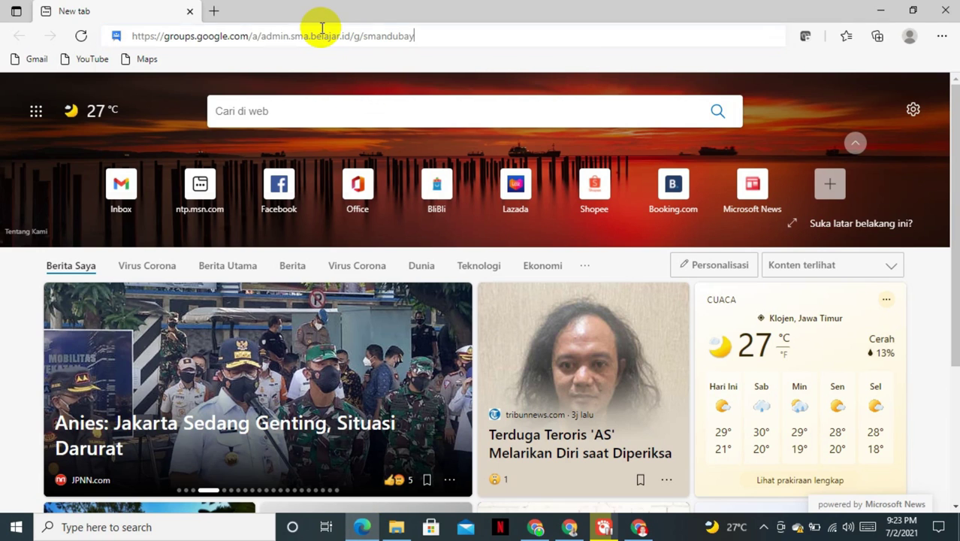
type("https://groups.google.com/a/admin.sma.belajar.id/g/smandubay")
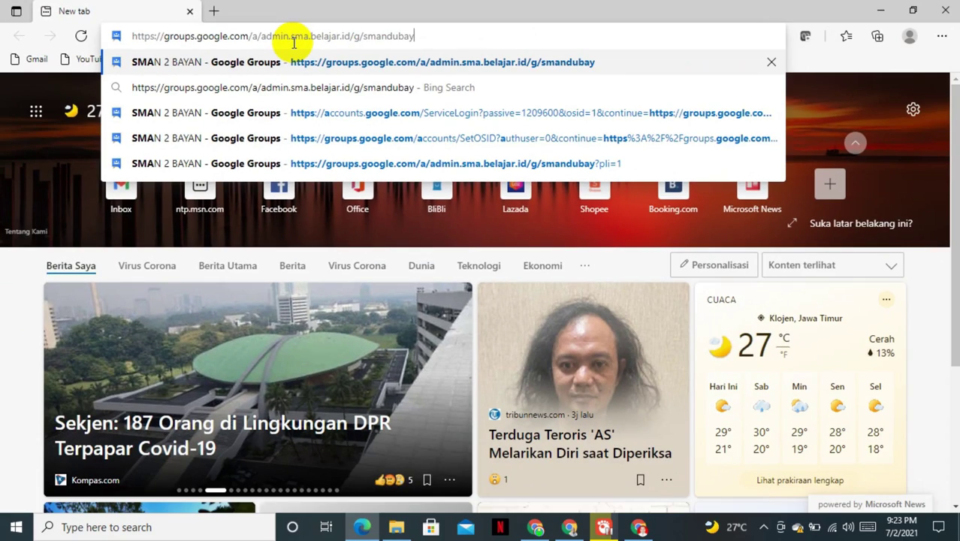
key("Return")
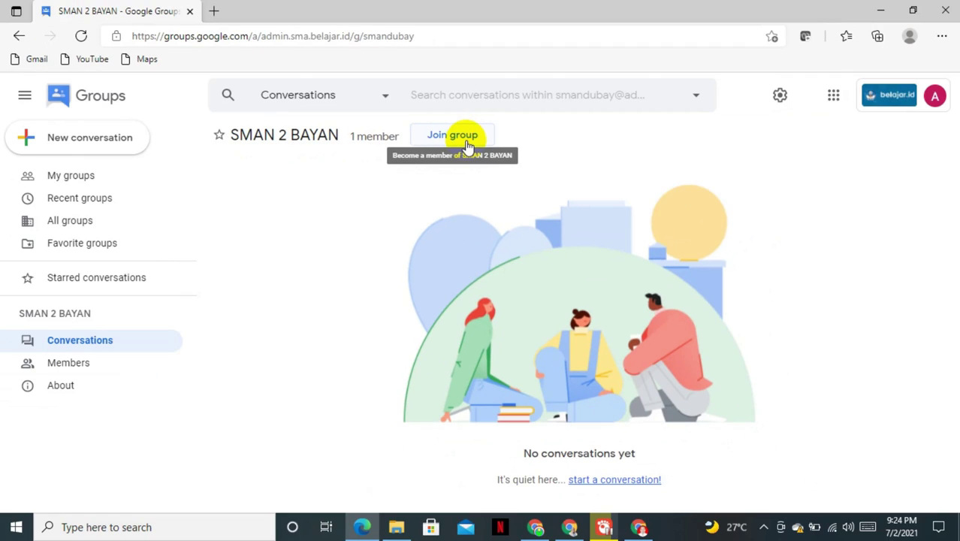
left_click(465, 137)
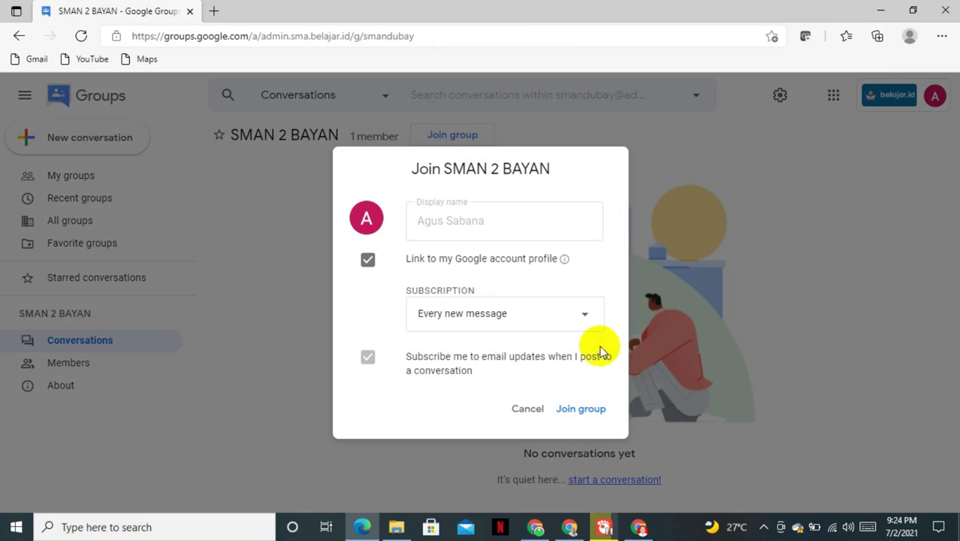
left_click(578, 411)
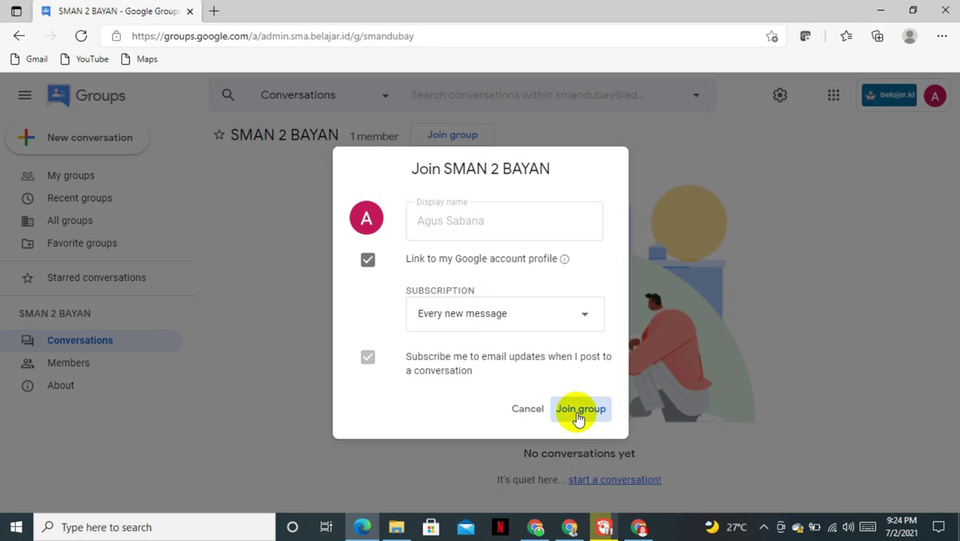